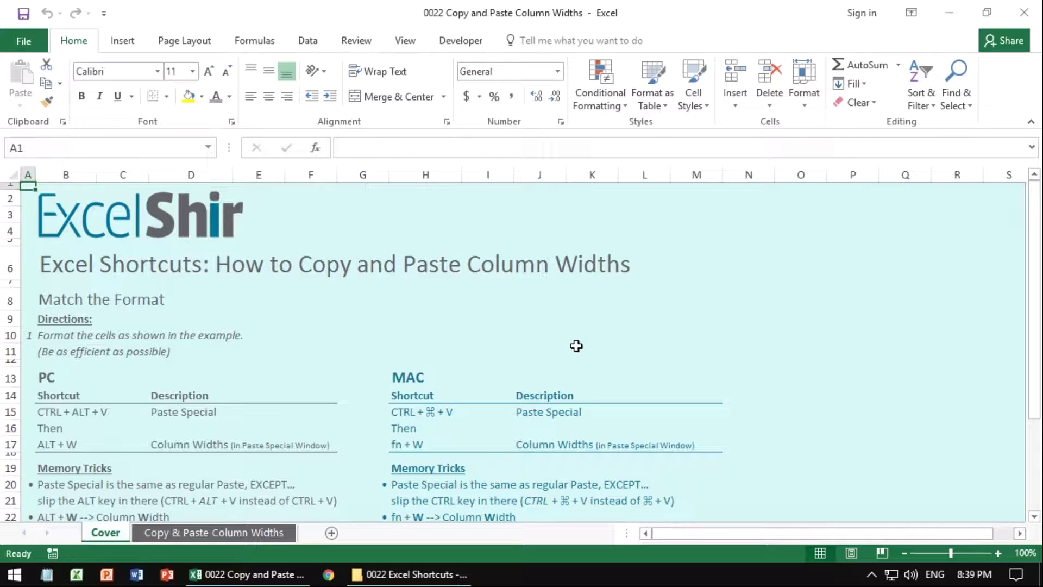
Select the whole of column D from its Description heading and copy it.
left_click(393, 305)
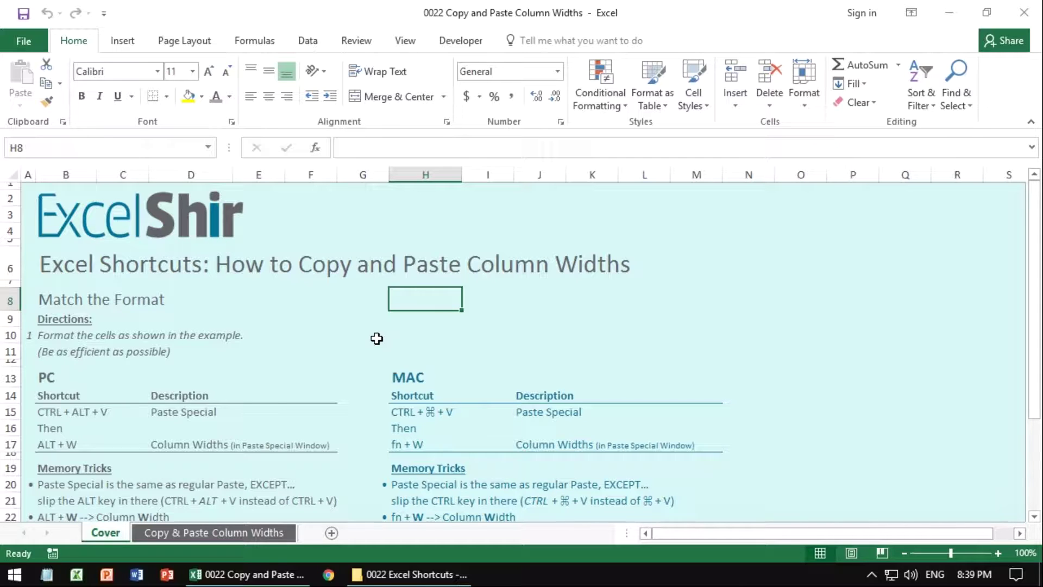
left_click(377, 339)
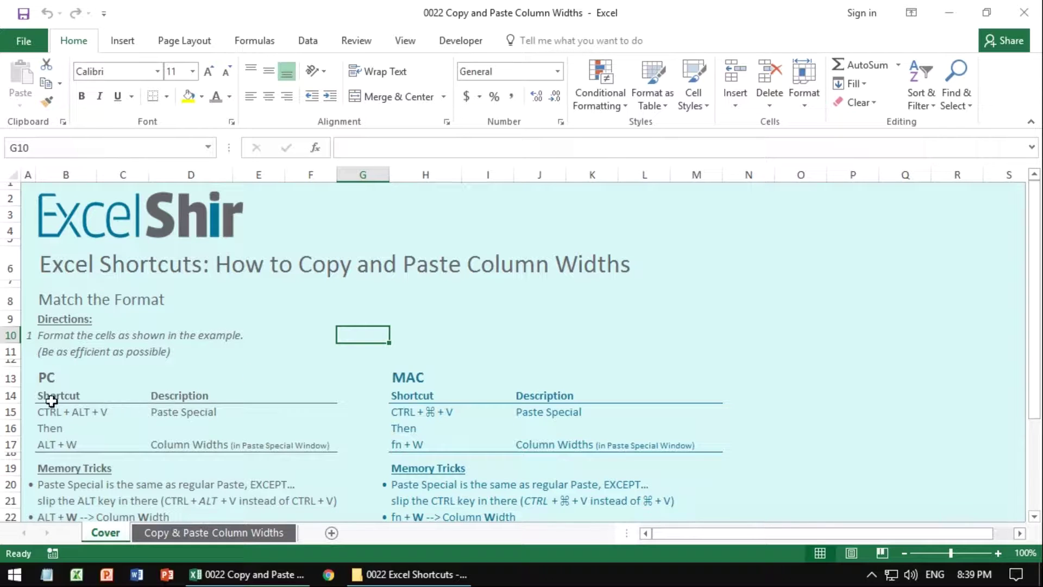
left_click(186, 395)
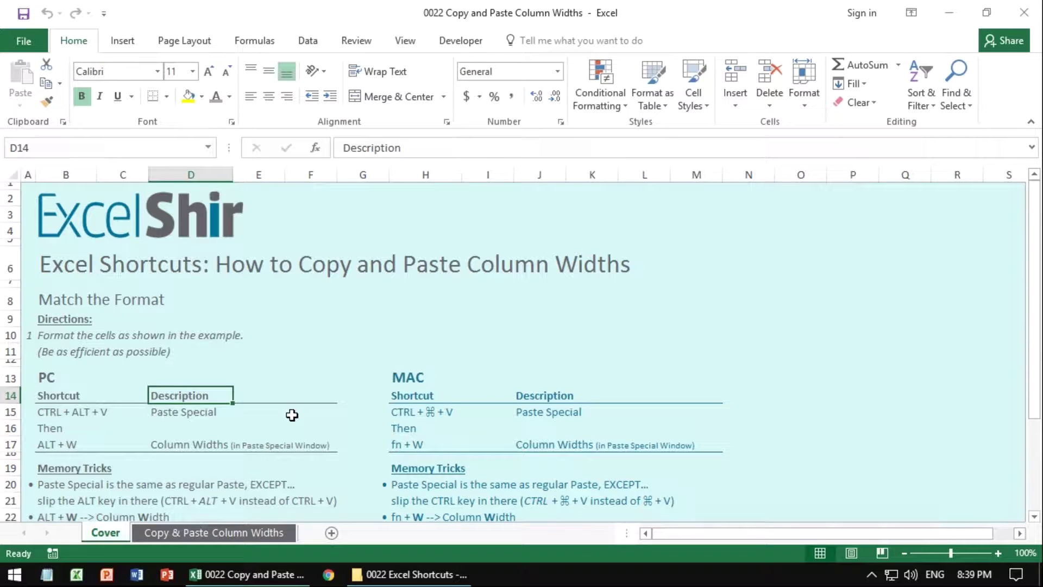
key("ctrl+space")
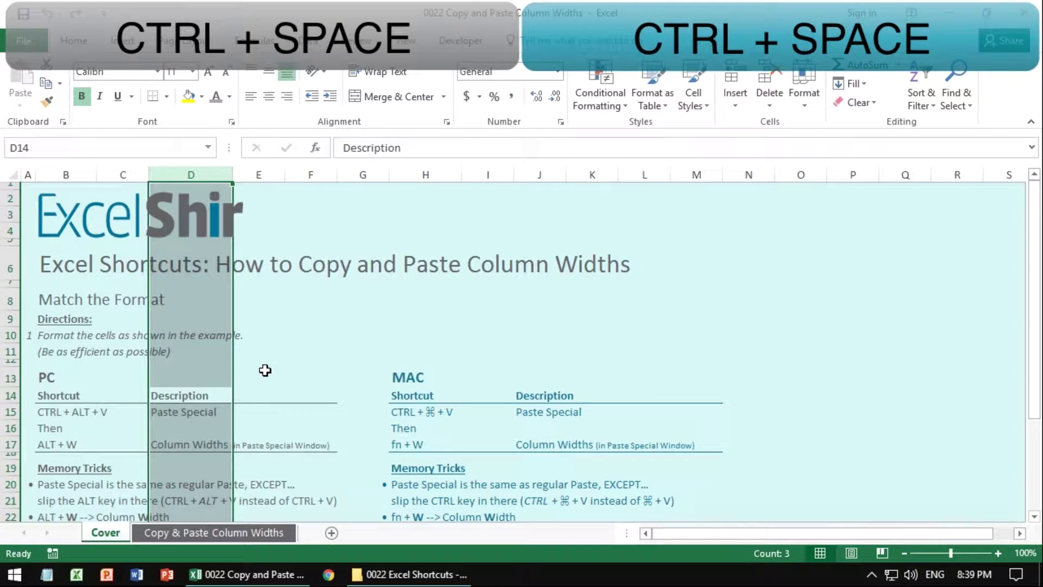
key("ctrl+c")
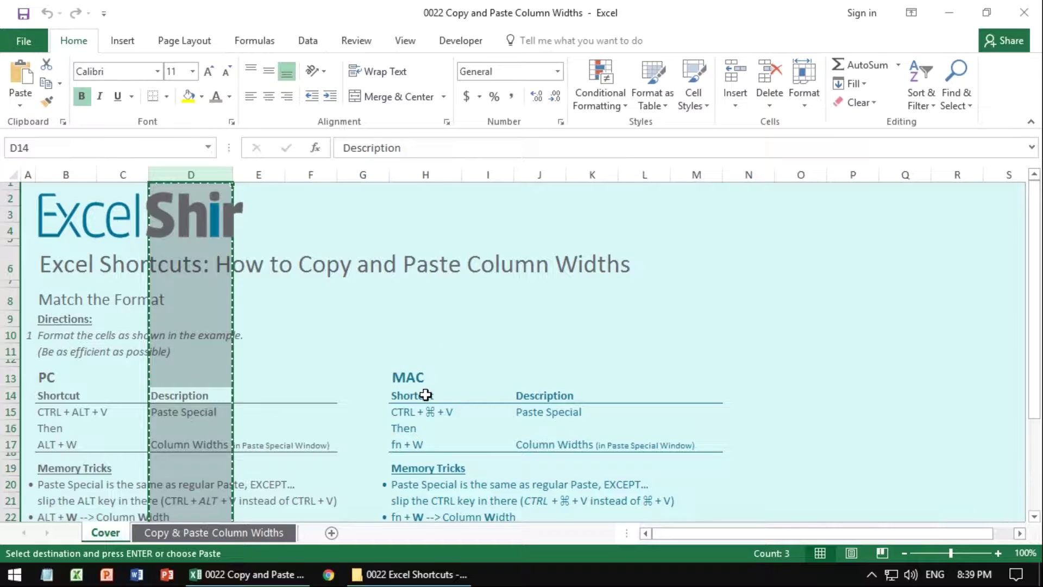
Set cell H14 as the paste destination and bring up Paste Special.
left_click(426, 395)
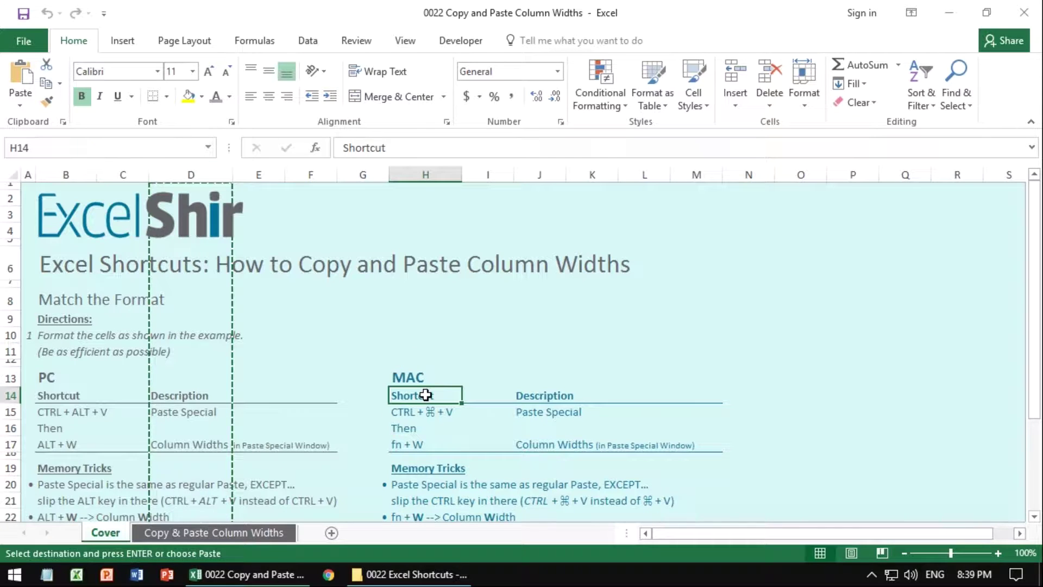
key("ctrl+space")
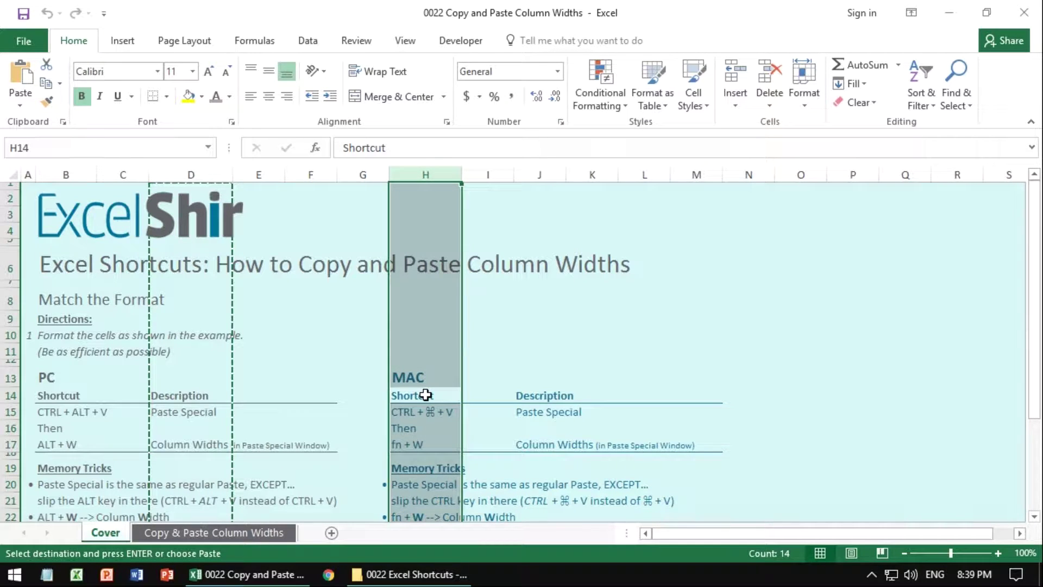
left_click(425, 395)
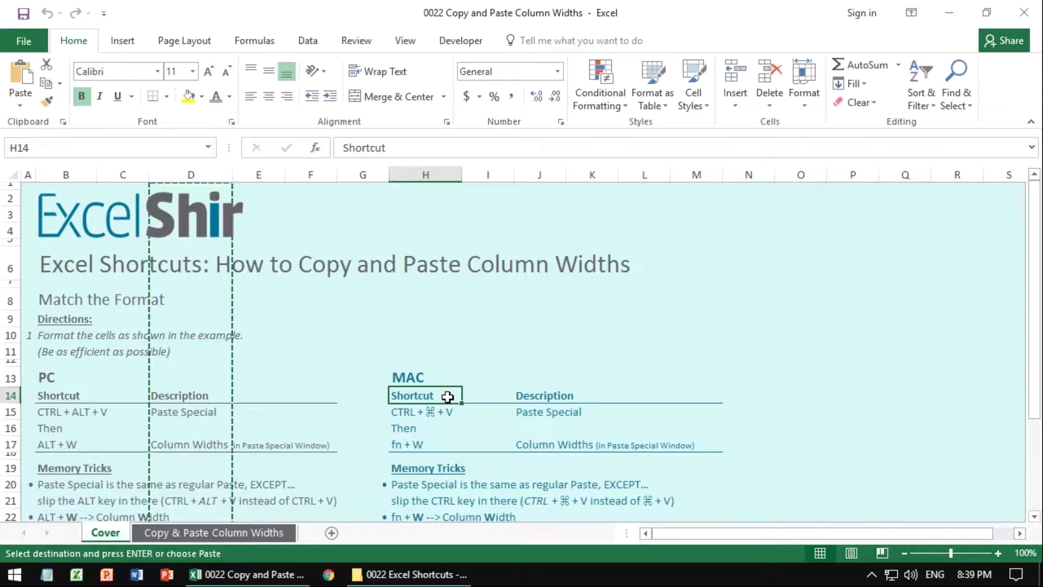
key("ctrl+alt+v")
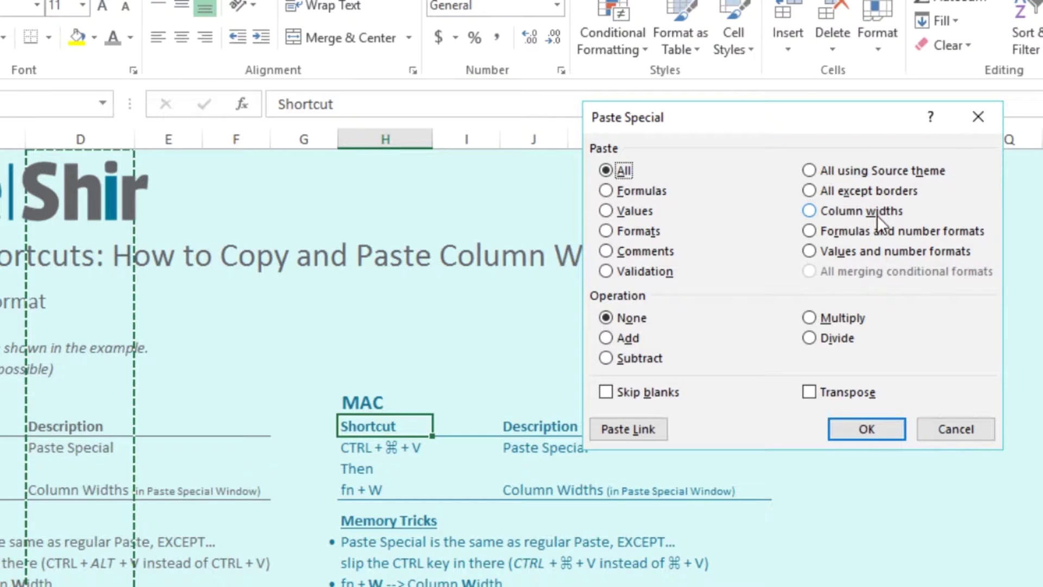
Try pasting only column widths onto H14, then dismiss the paste size mismatch error.
key("alt+w")
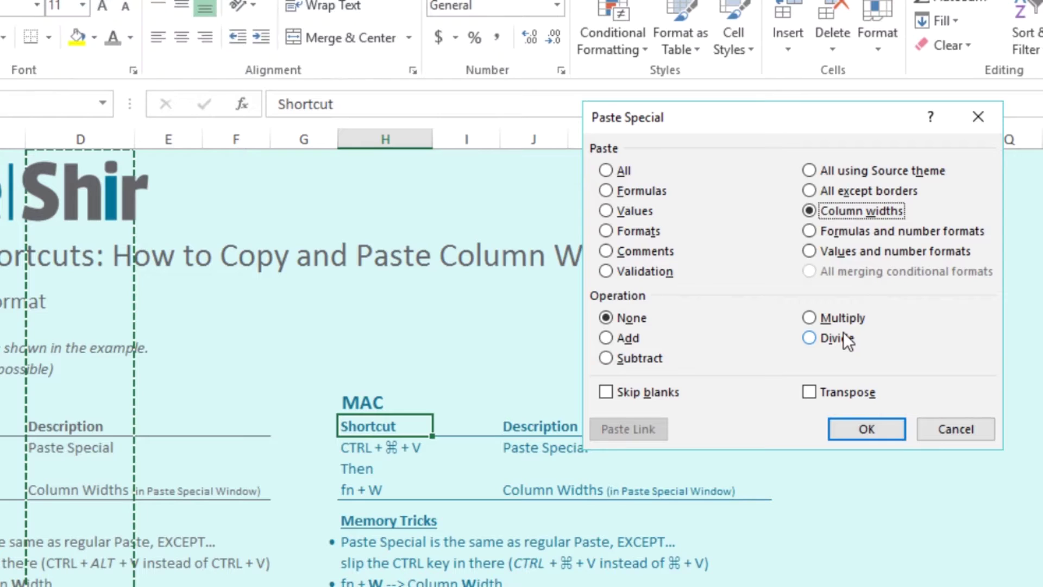
key("Return")
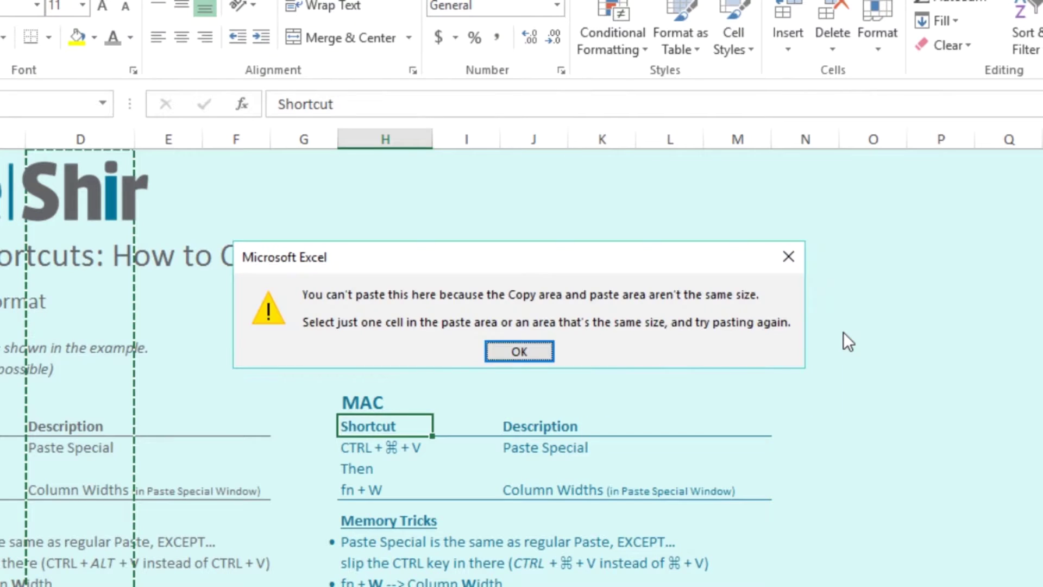
left_click(516, 343)
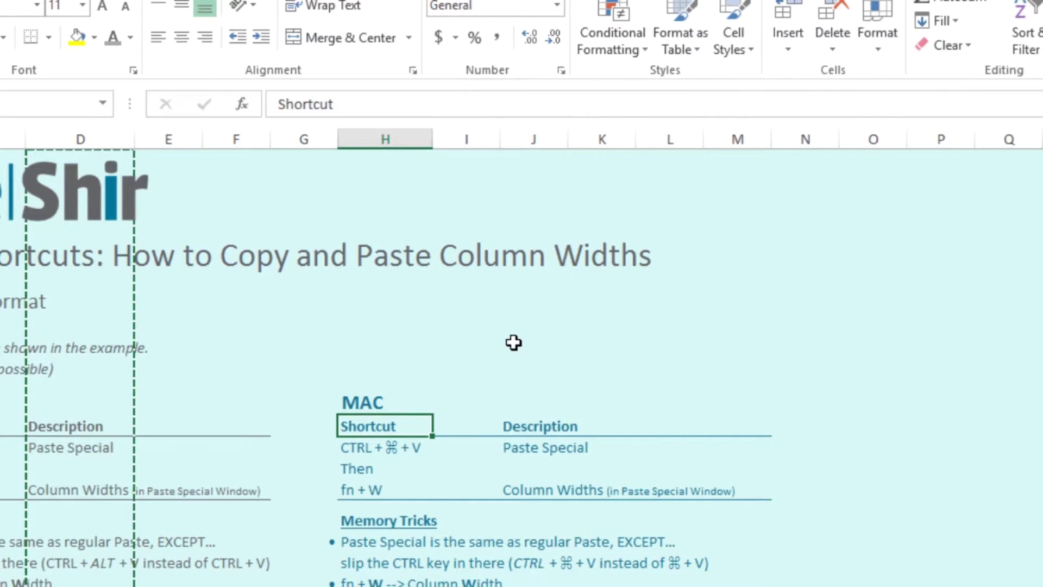
Select all of column H and paste column D's width onto it via Column widths.
key("ctrl+space")
key("ctrl+alt+v")
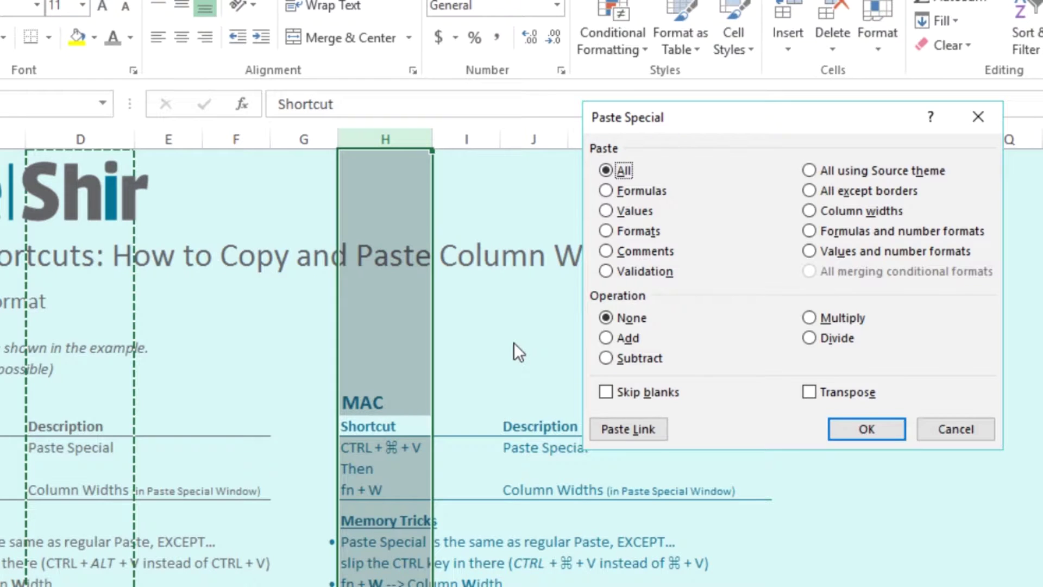
key("w")
key("Return")
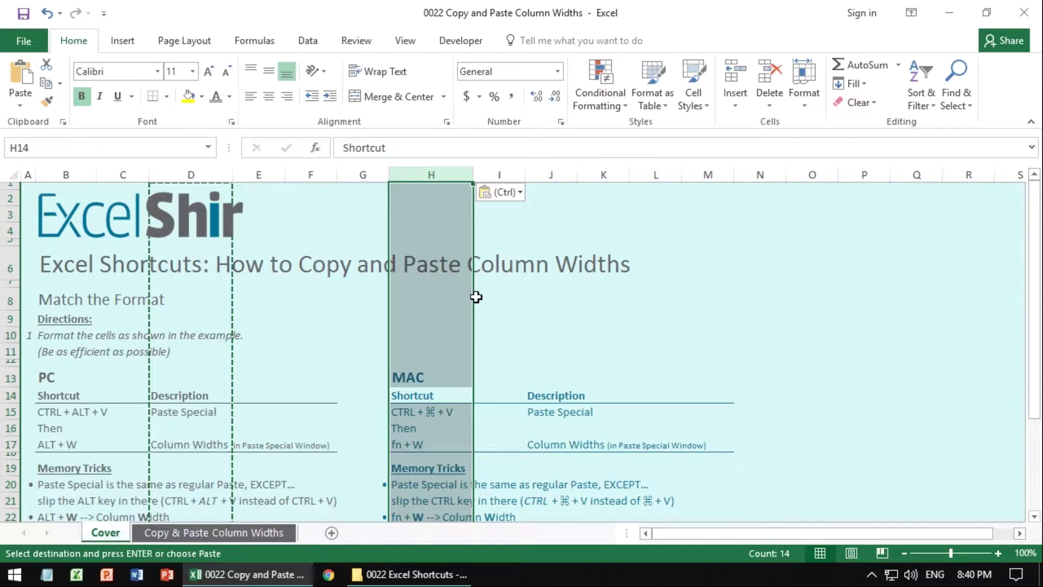
left_click(442, 316)
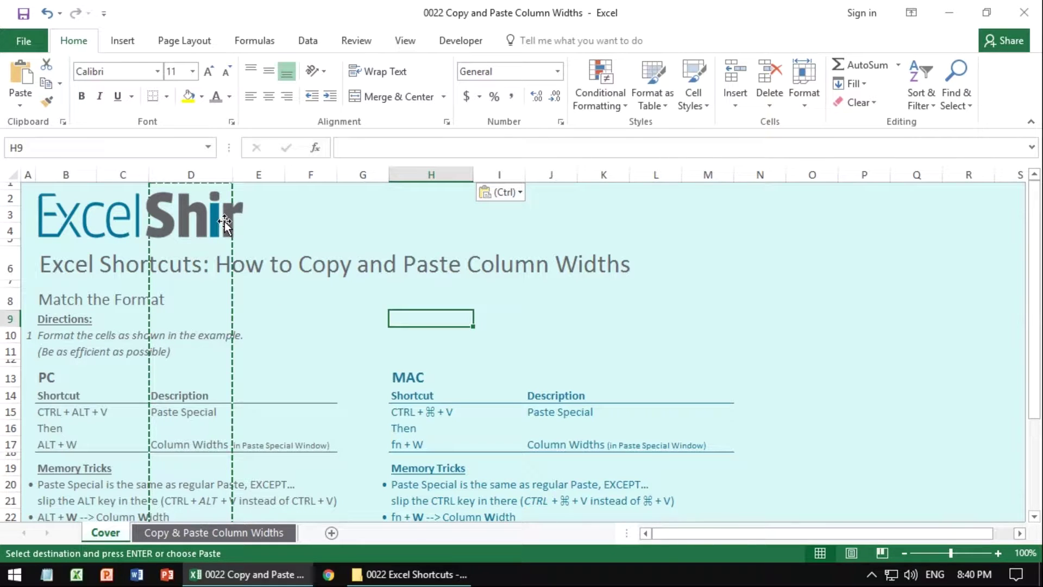
Cancel the column D copy and select cells F9 and C4 on the Mac exercise sheet.
key("Escape")
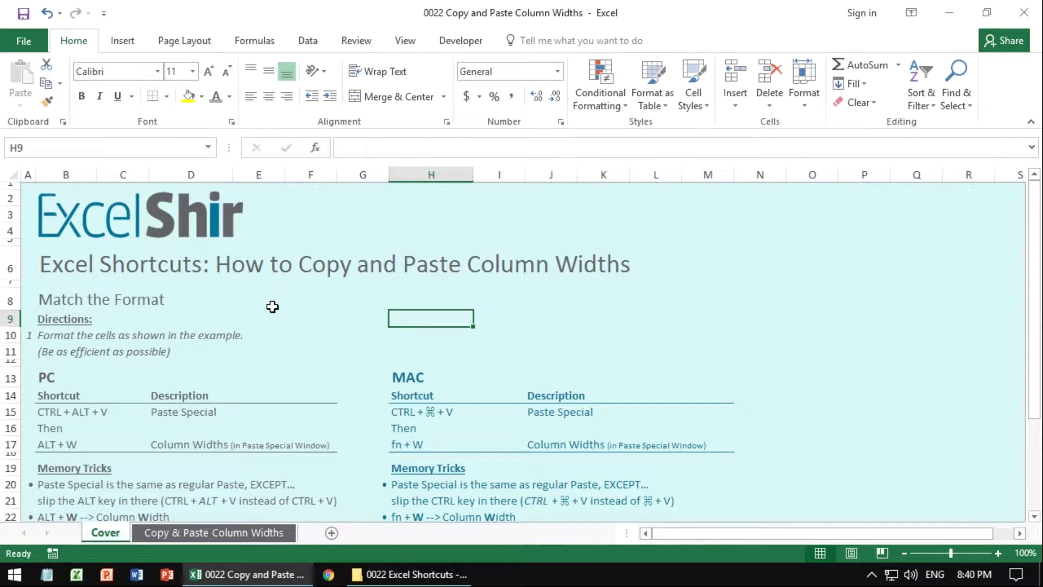
left_click(294, 322)
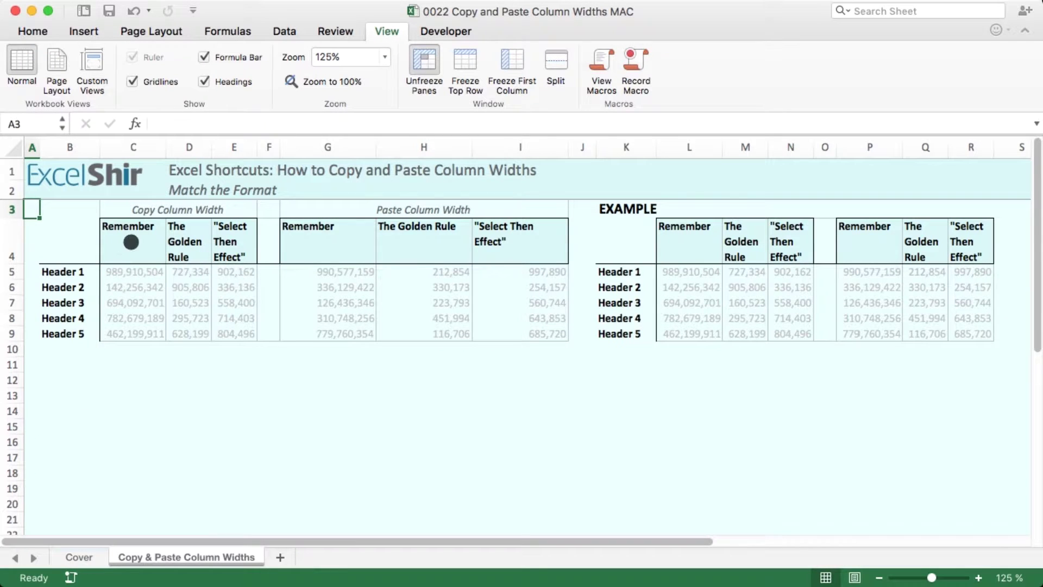
left_click(130, 242)
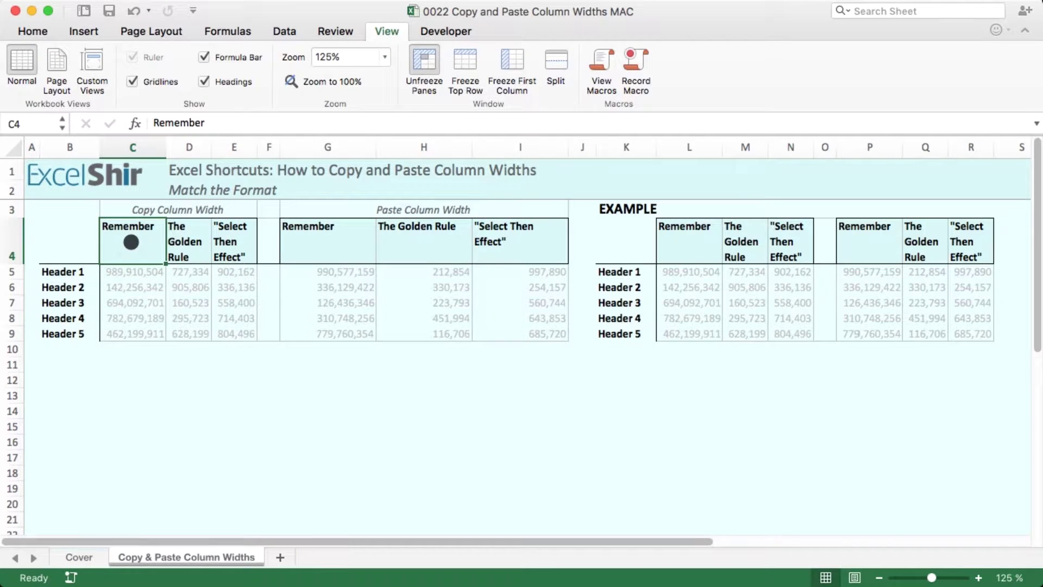
On the Cover sheet, select all of column D from D14 and copy it with Cmd+C.
key("ctrl+Page_Up")
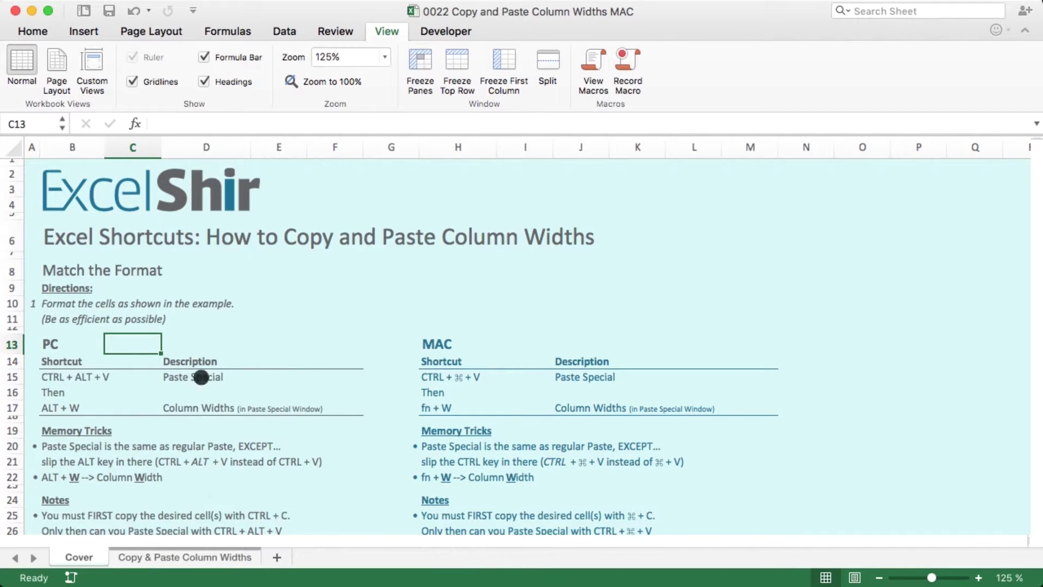
left_click(205, 353)
left_click(207, 361)
key("ctrl+space")
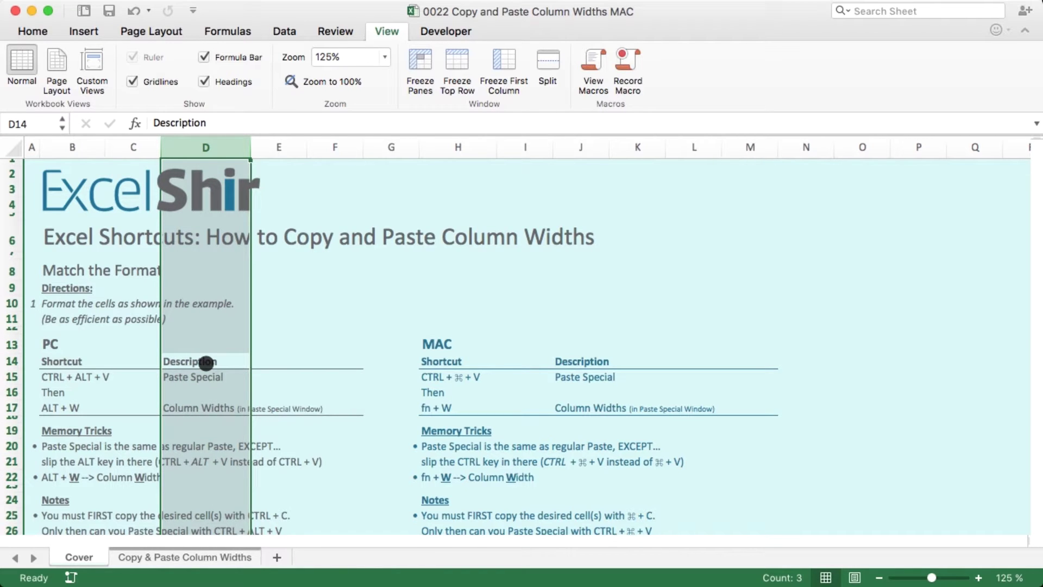
key("super+c")
Select all of column H as the destination and bring up Paste Special.
left_click(458, 345)
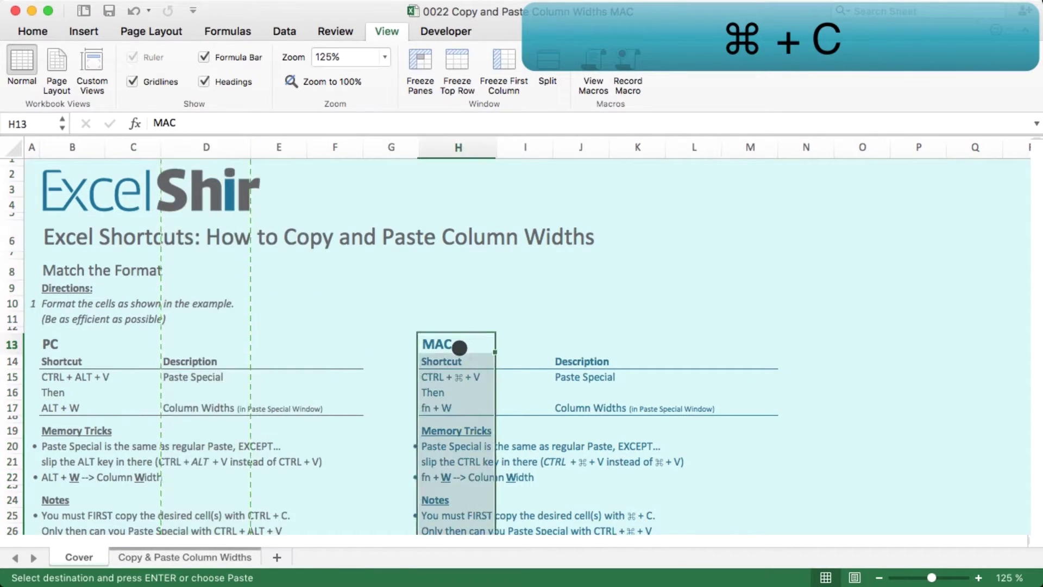
key("ctrl+space")
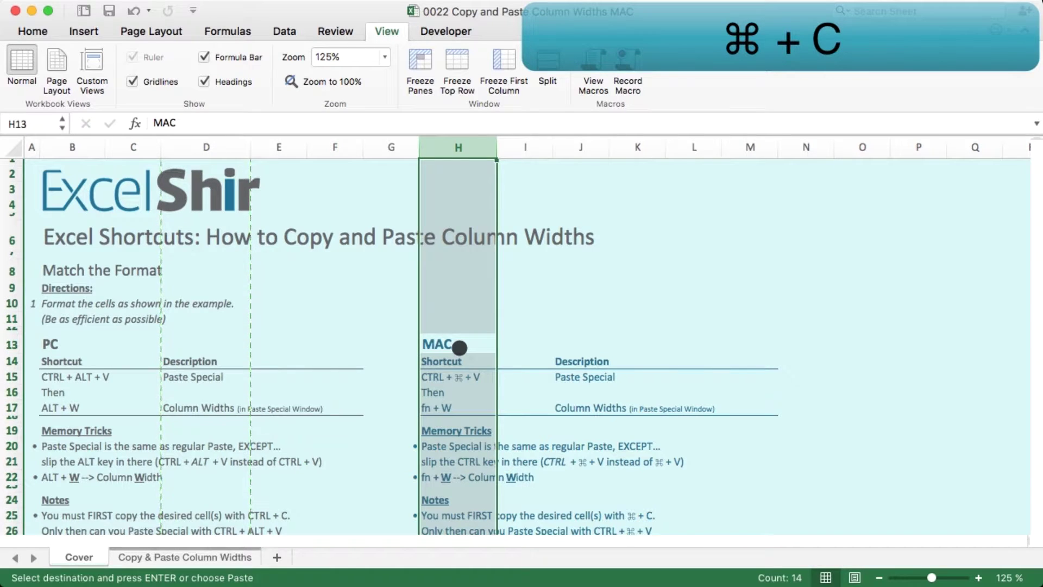
key("ctrl+super+v")
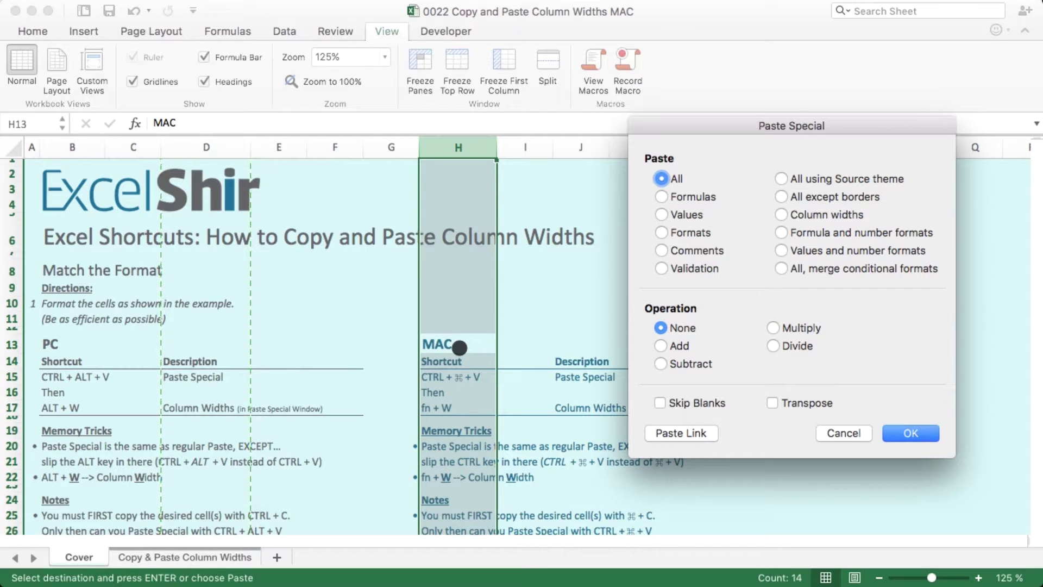
Paste only column widths onto column H, then clear the copy marquee around column D.
key("w")
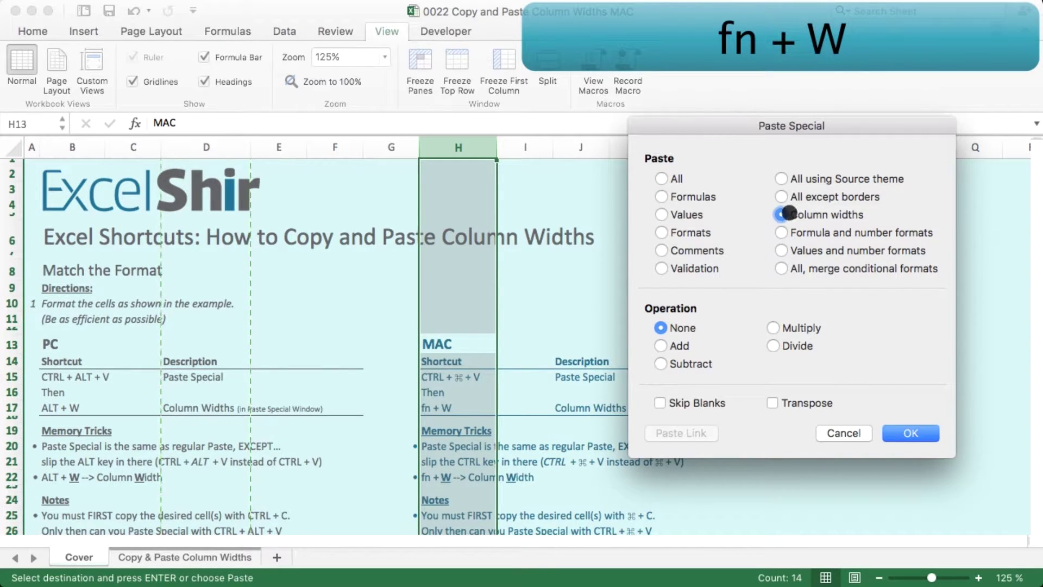
key("Return")
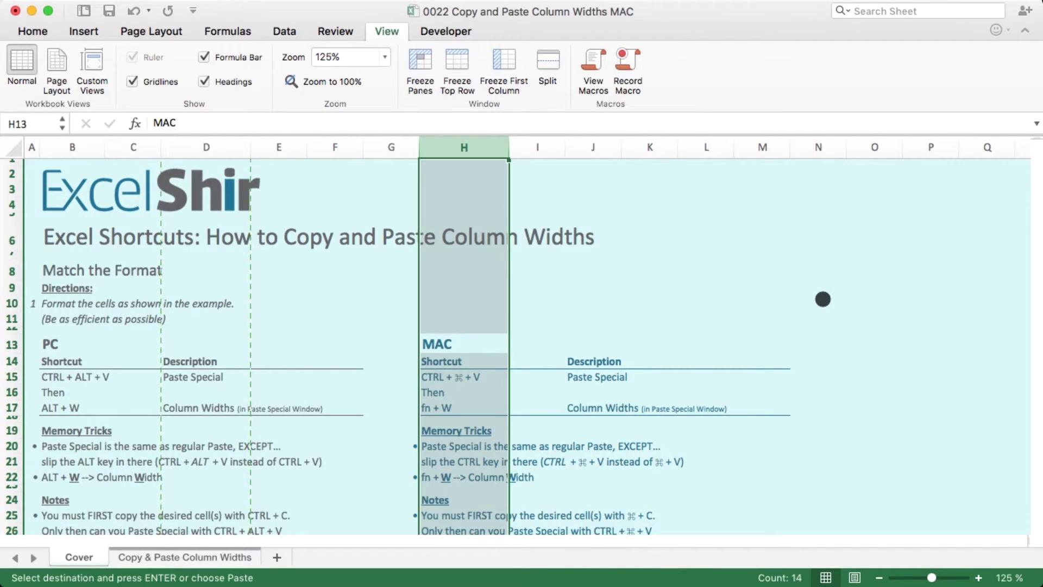
key("Escape")
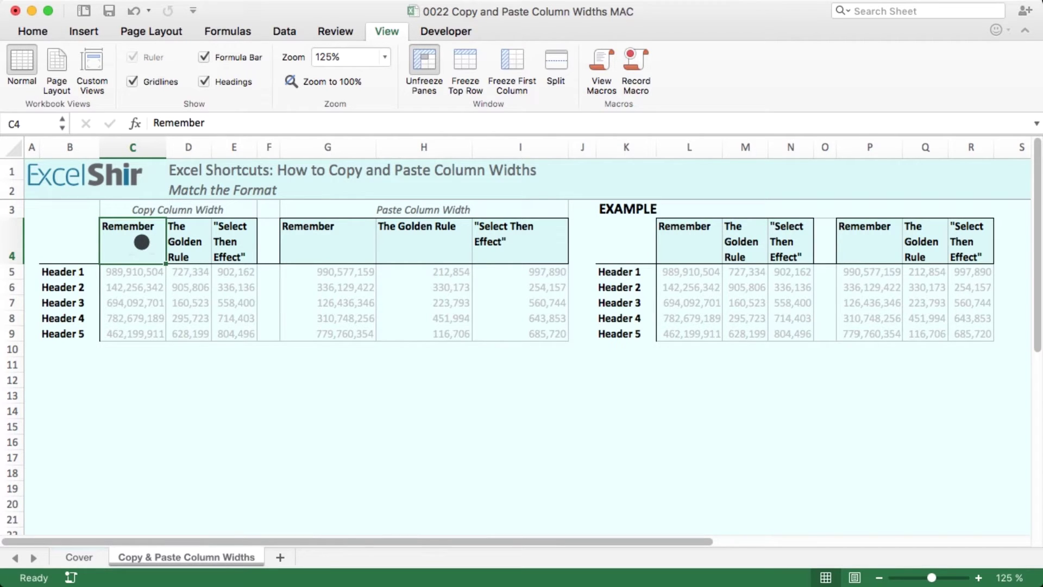
left_click_drag(141, 243, 235, 239)
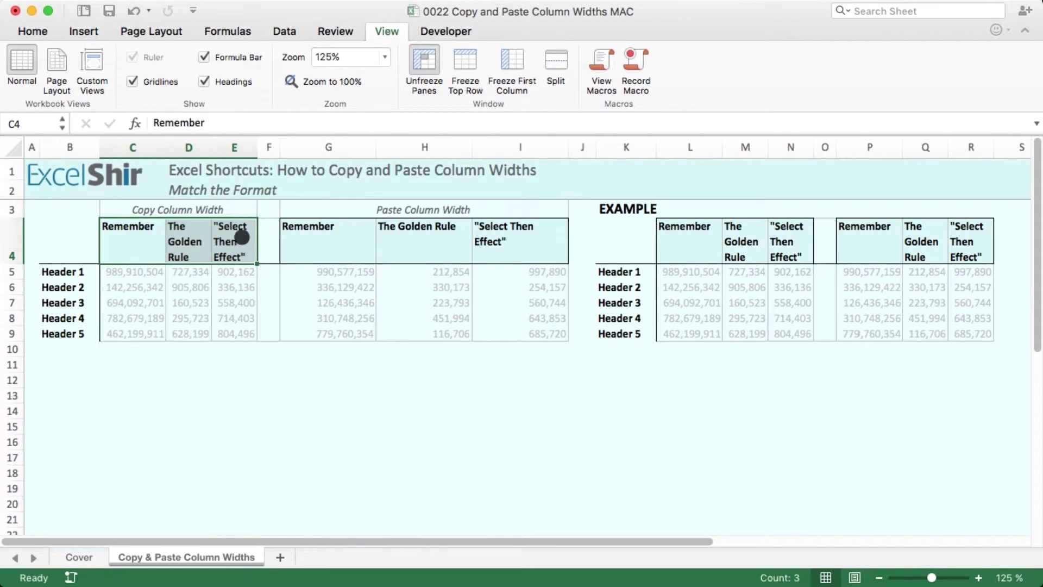
left_click_drag(353, 235, 514, 245)
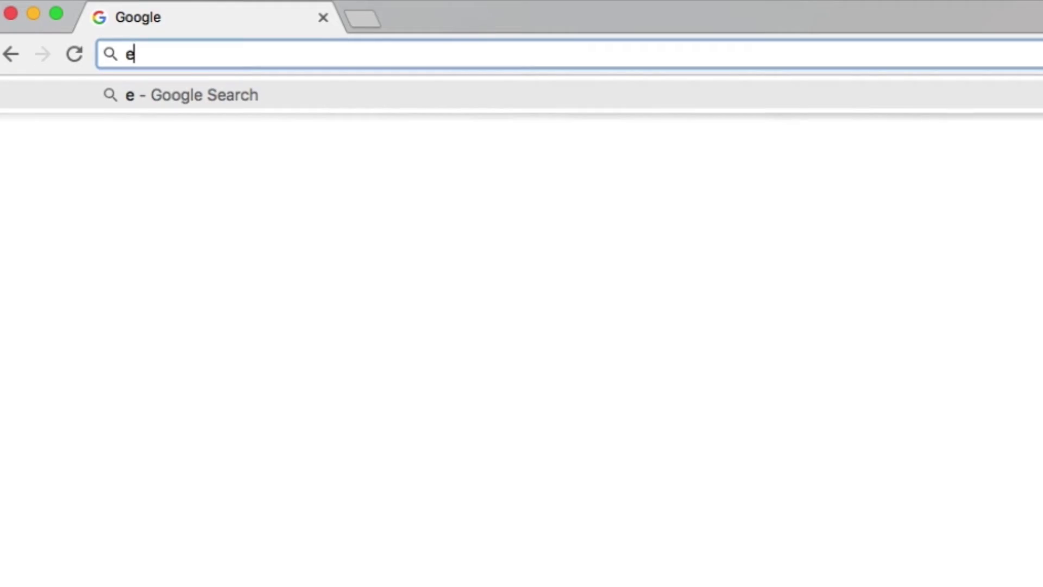
Load excelshir.com in Chrome and scroll down the page.
type("xcels")
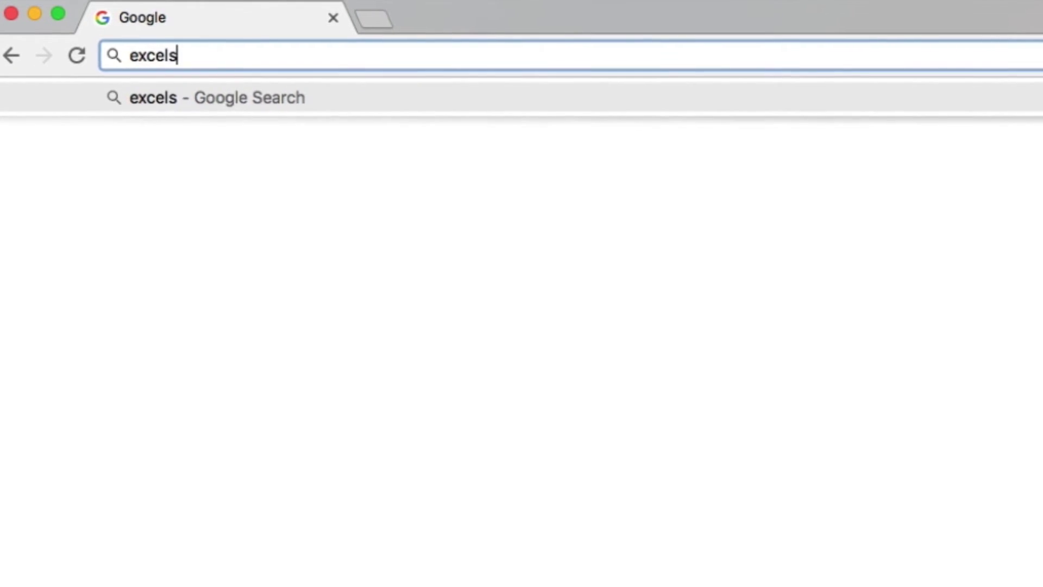
type("hir.com")
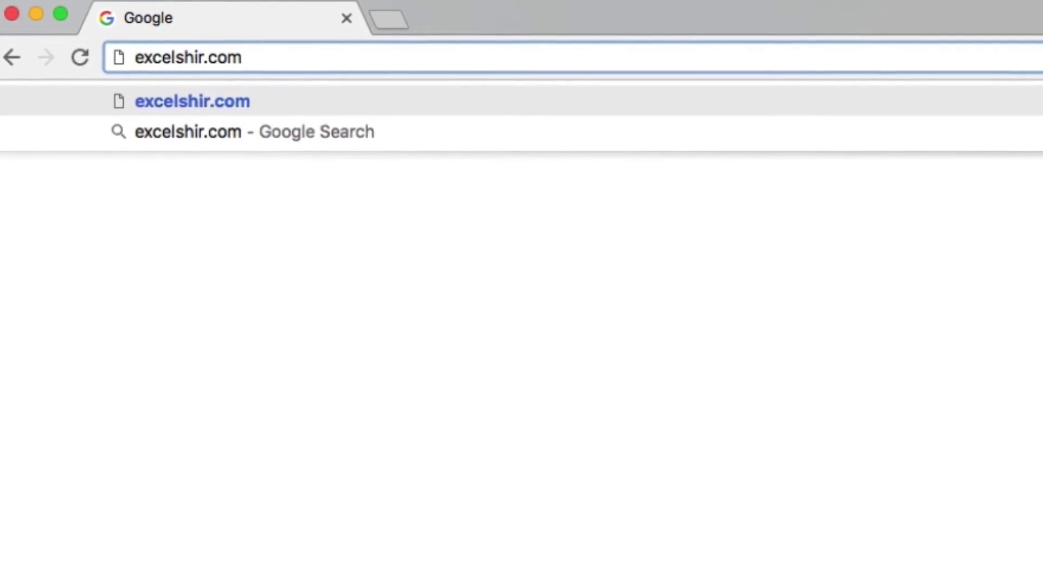
key("Return")
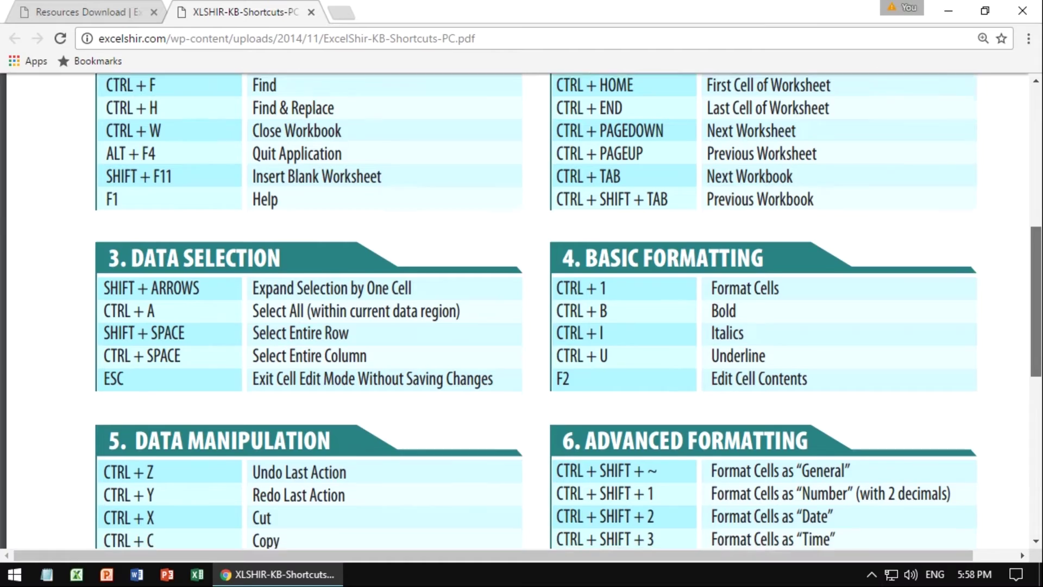
scroll(567, 310, "down", 2)
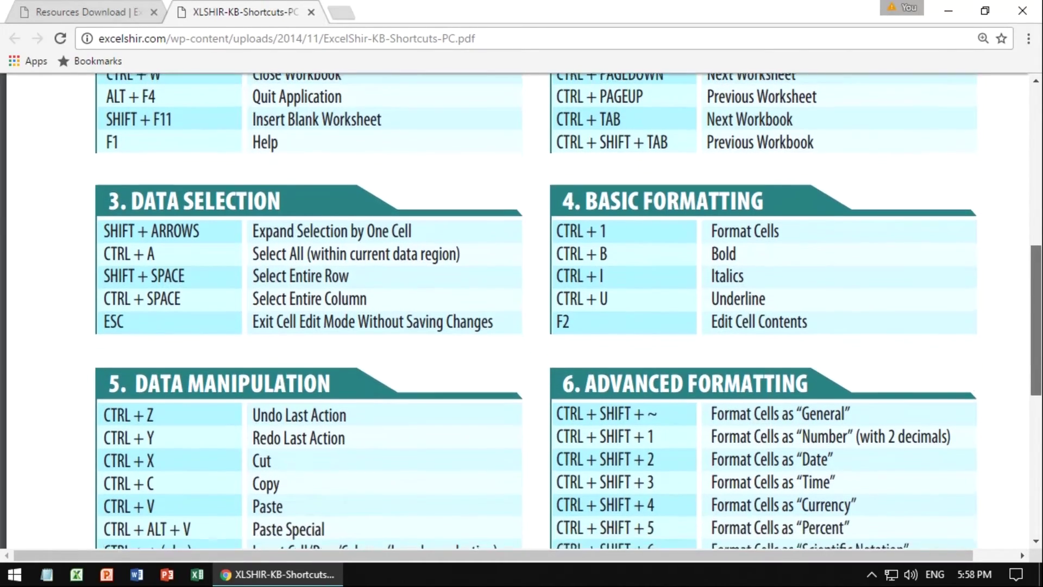
scroll(568, 310, "down", 3)
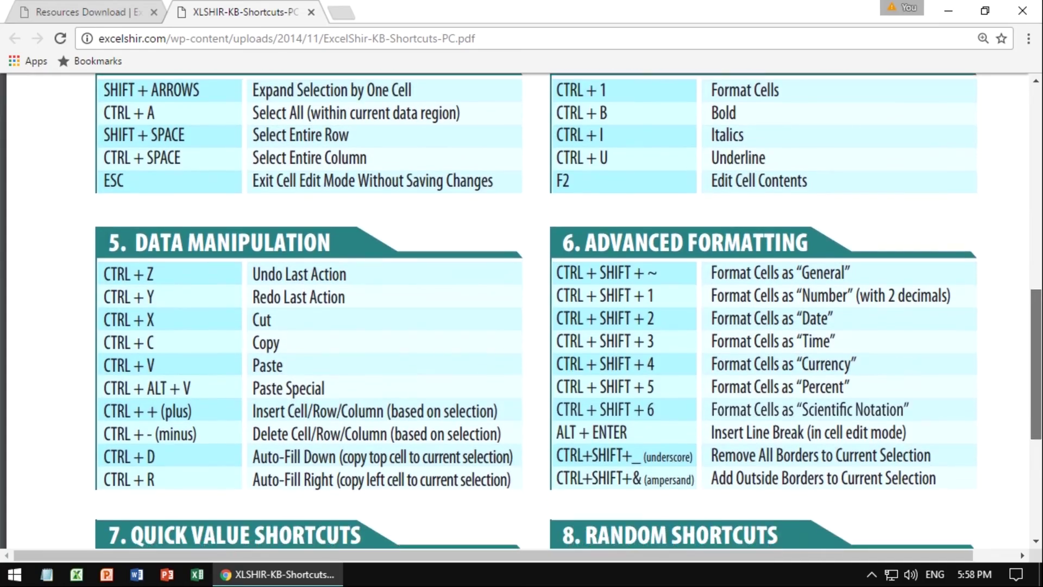